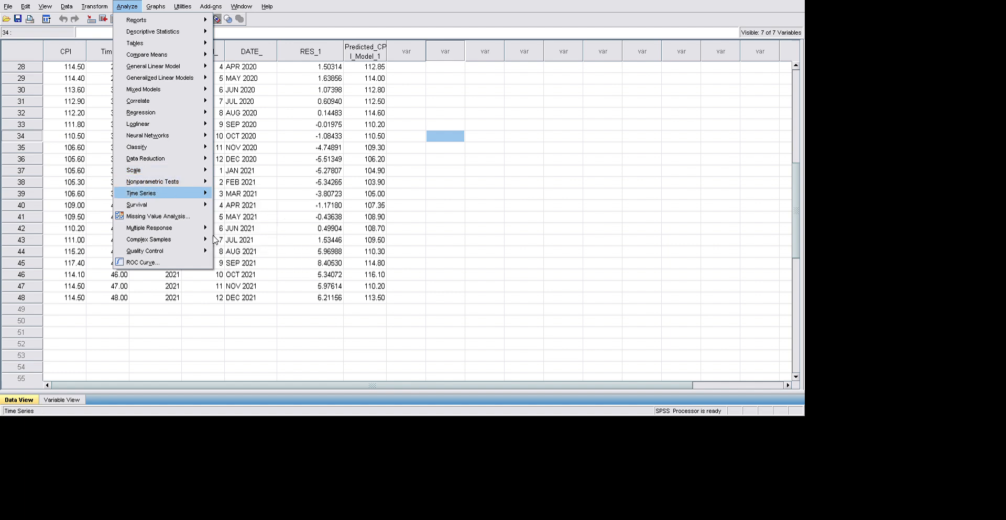
pyautogui.click(312, 258)
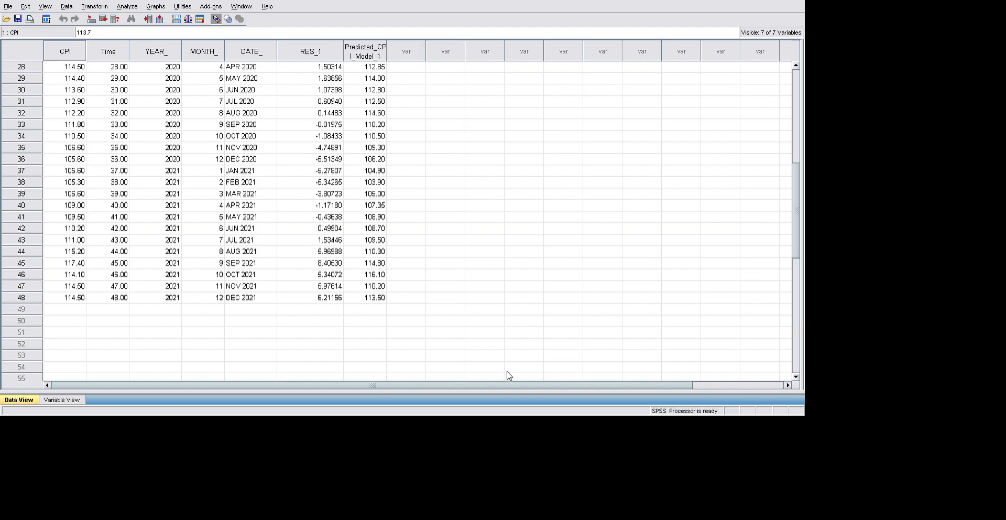
pyautogui.click(993, 136)
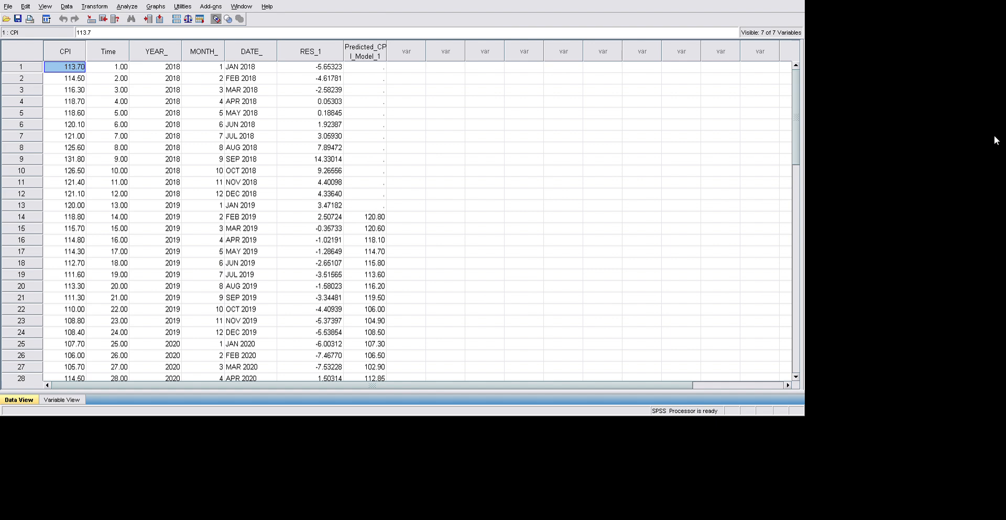
pyautogui.click(524, 252)
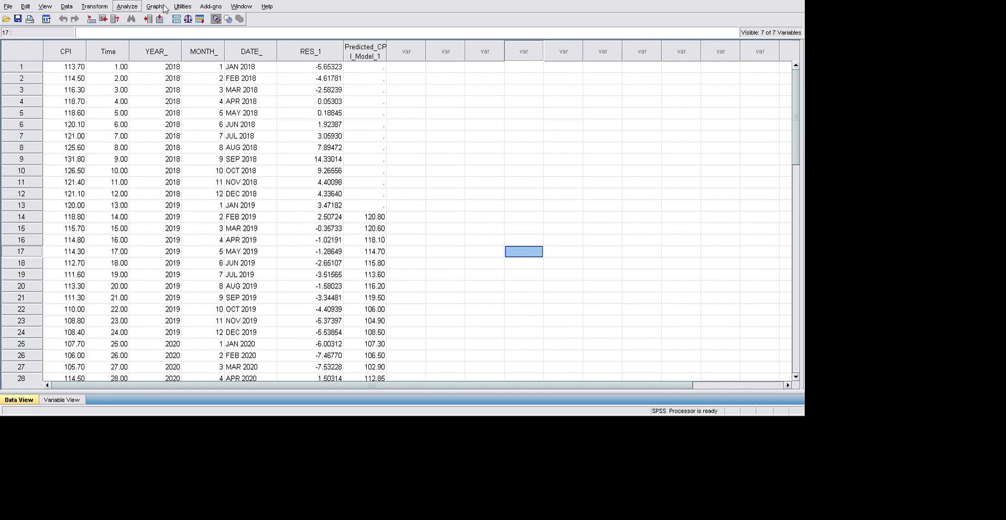
# Open the time series Create Models dialog to view the modelling settings for the CPI data
pyautogui.click(127, 7)
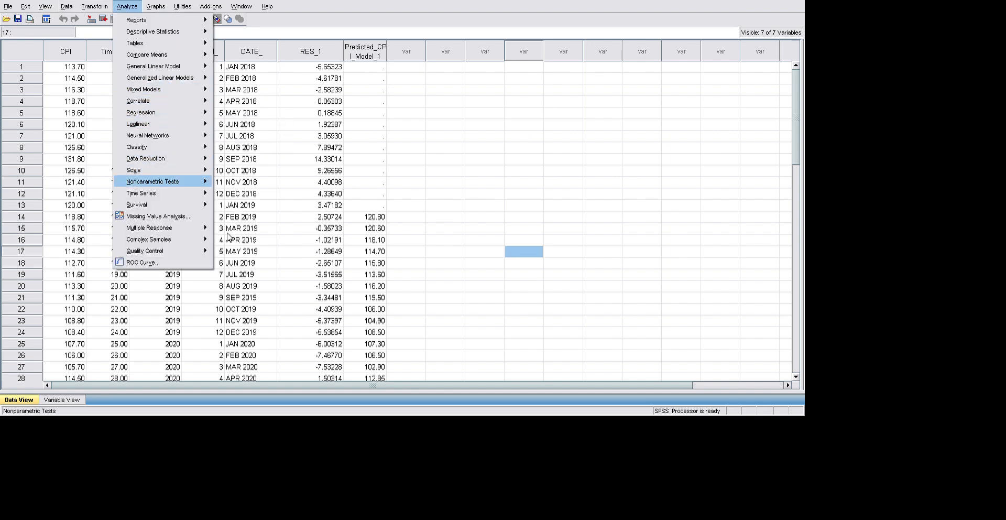
pyautogui.moveTo(172, 193)
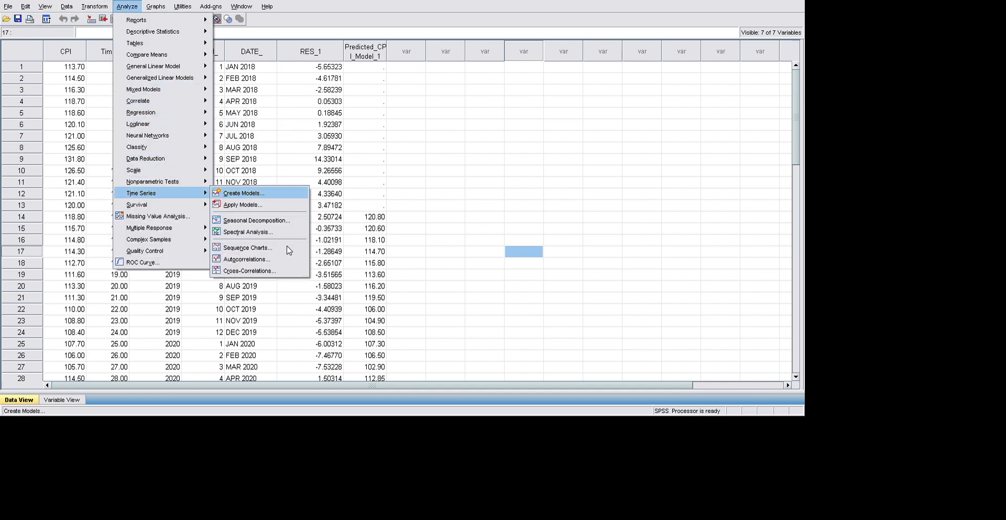
pyautogui.click(242, 193)
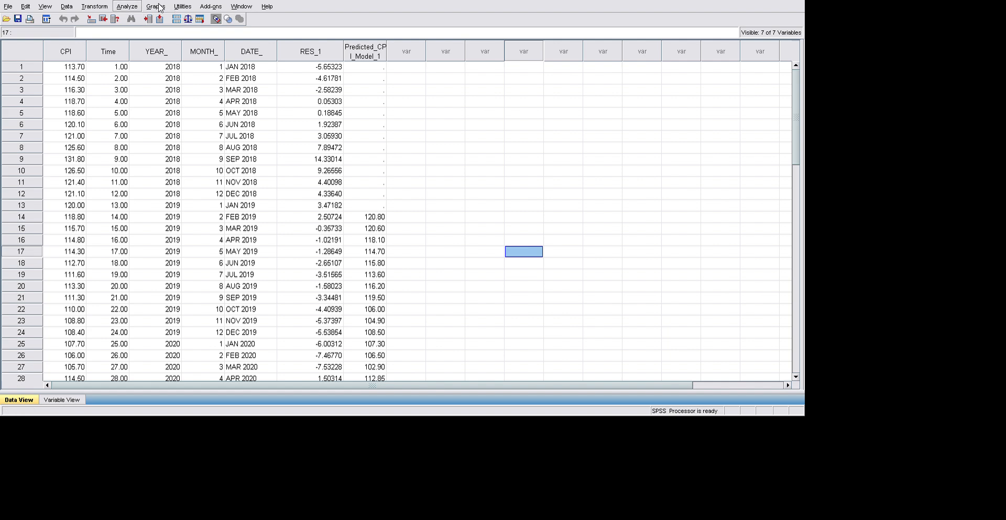
# Open the time series Apply Models dialog to examine its options
pyautogui.click(127, 7)
pyautogui.moveTo(183, 193)
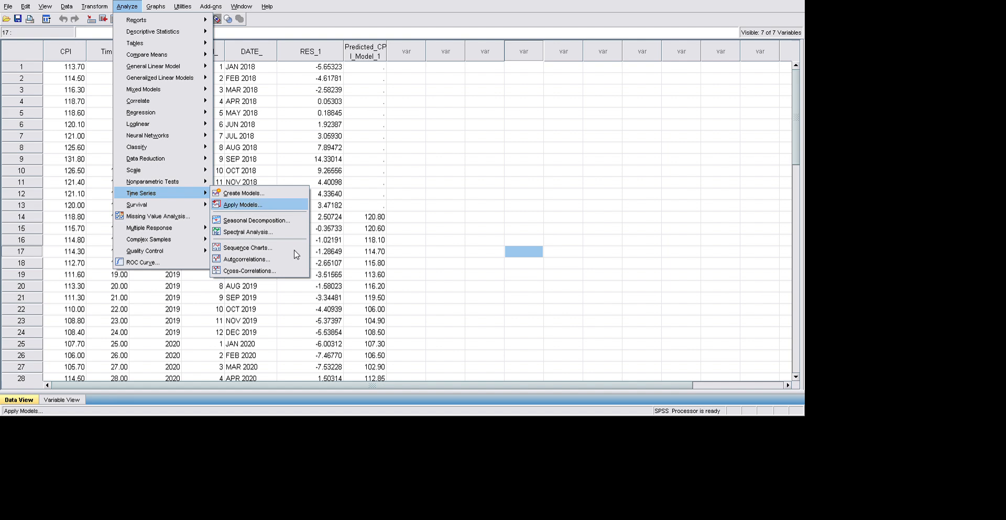
pyautogui.click(311, 262)
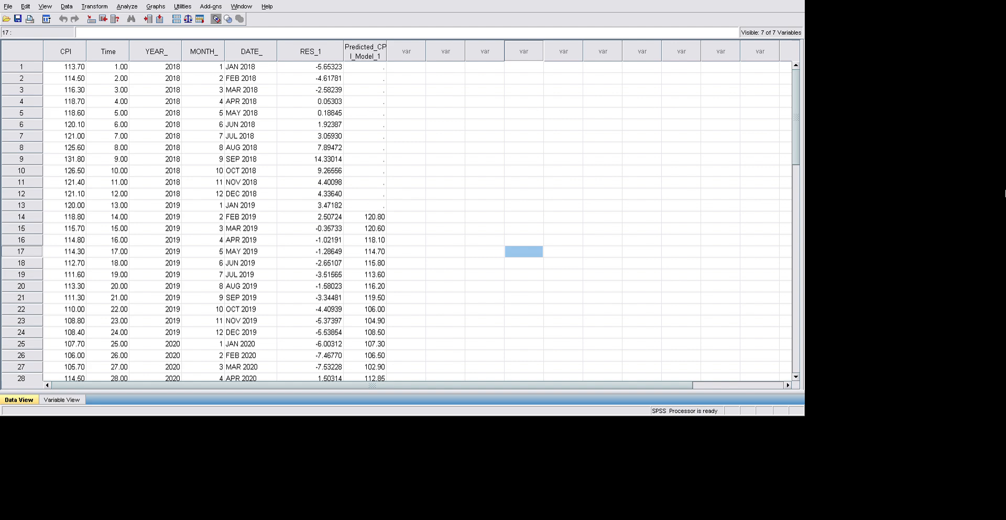
# Reopen the time series Apply Models dialog for another look at its settings for the CPI series
pyautogui.scroll(-11, 1003, 261)
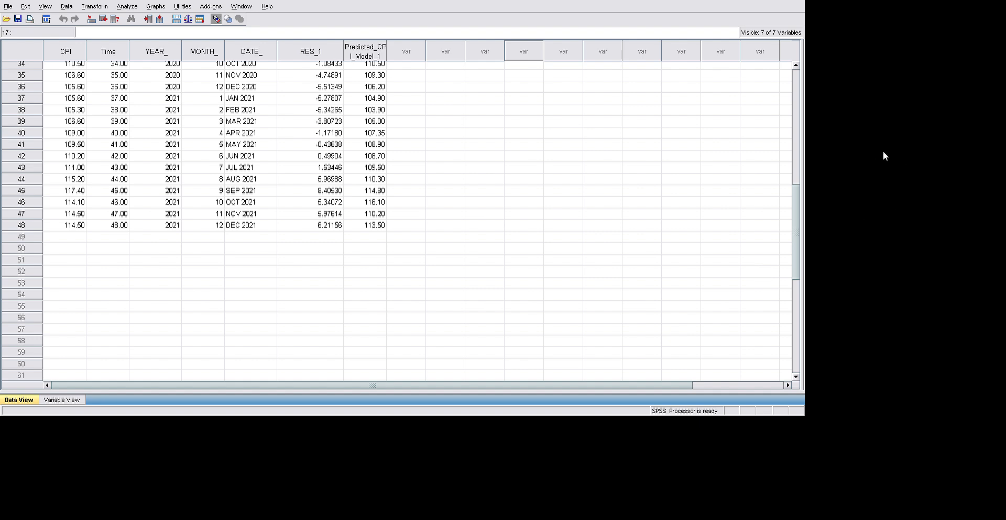
pyautogui.click(127, 7)
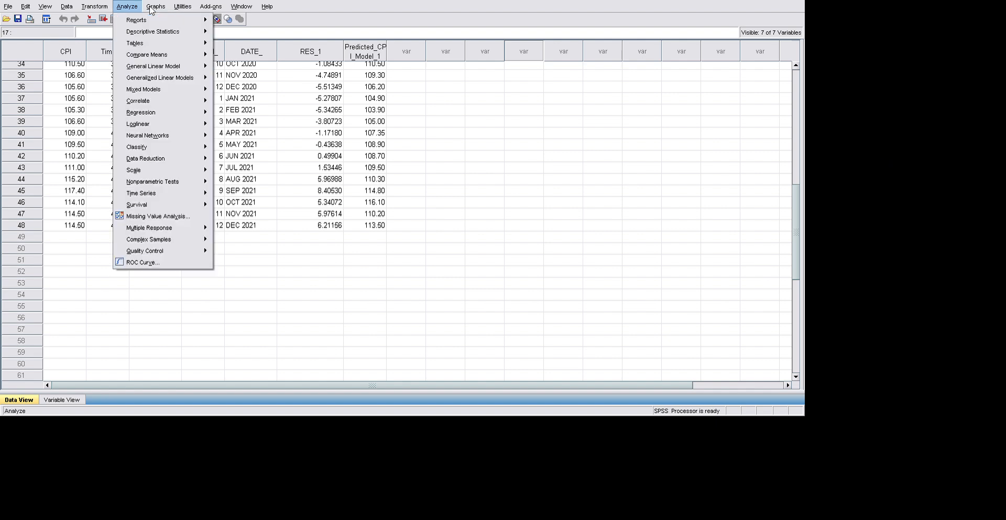
pyautogui.click(365, 179)
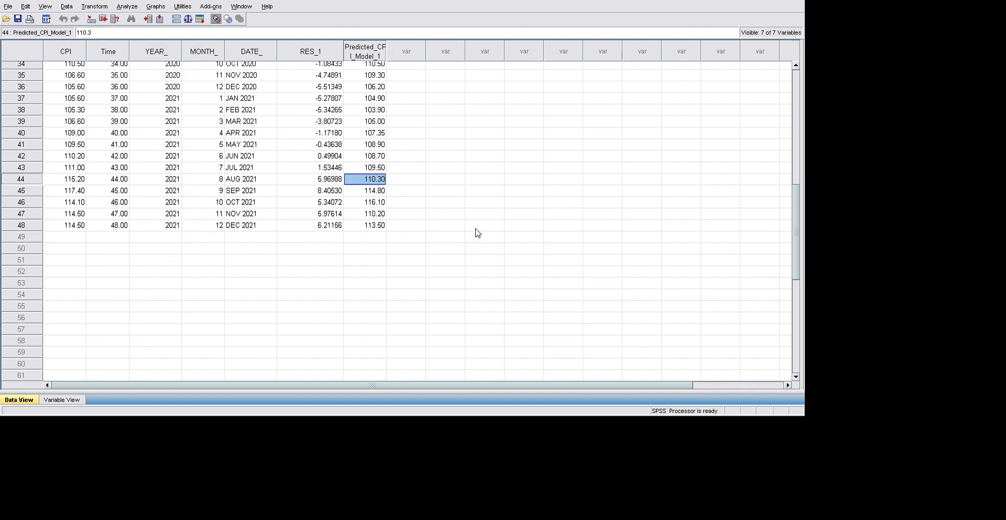
pyautogui.click(126, 7)
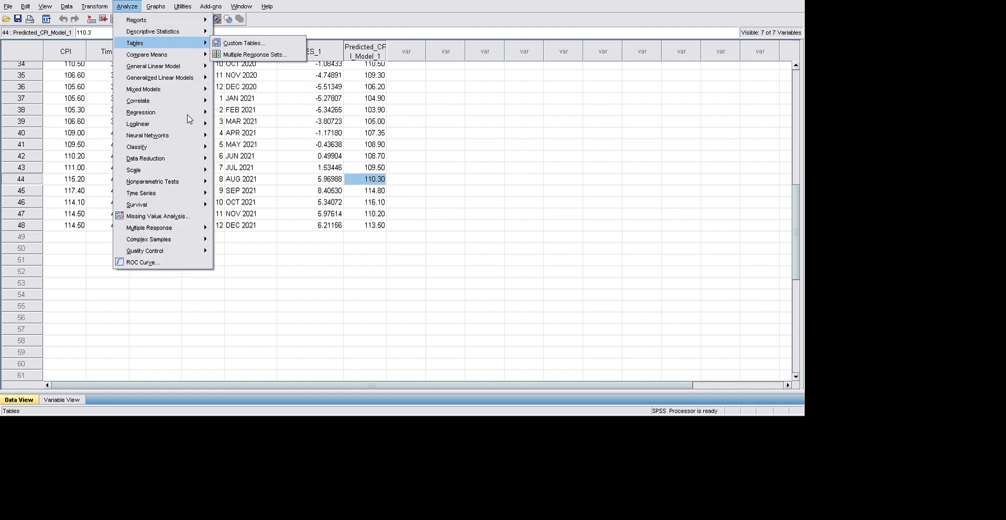
pyautogui.moveTo(195, 193)
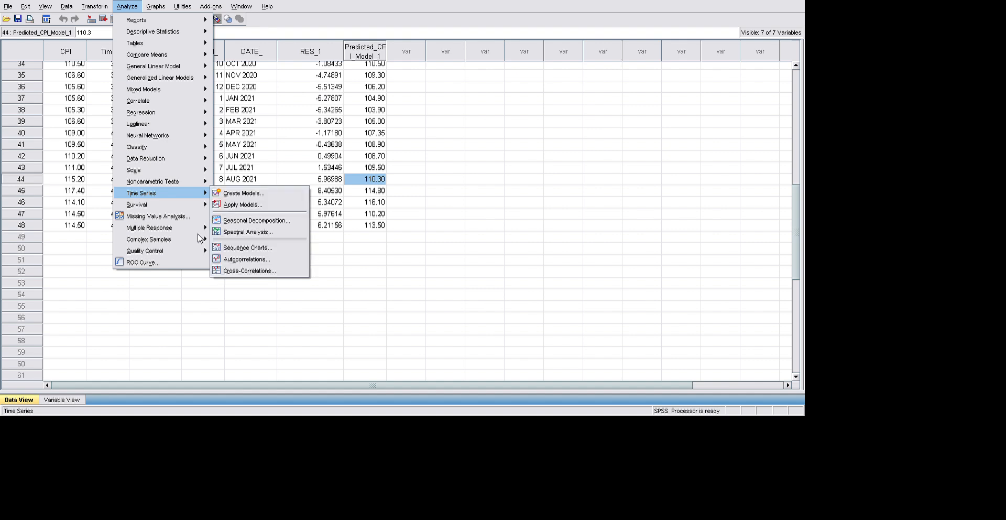
pyautogui.click(287, 258)
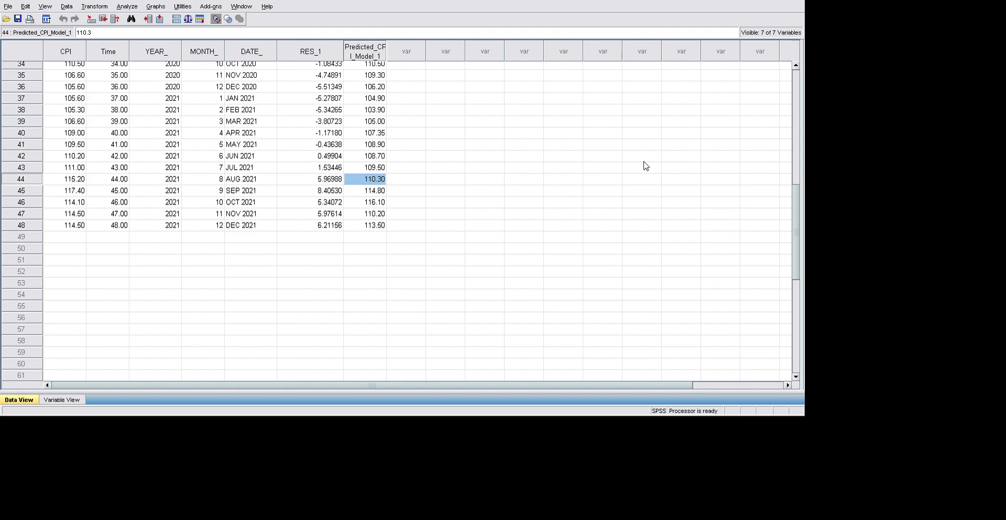
pyautogui.click(569, 192)
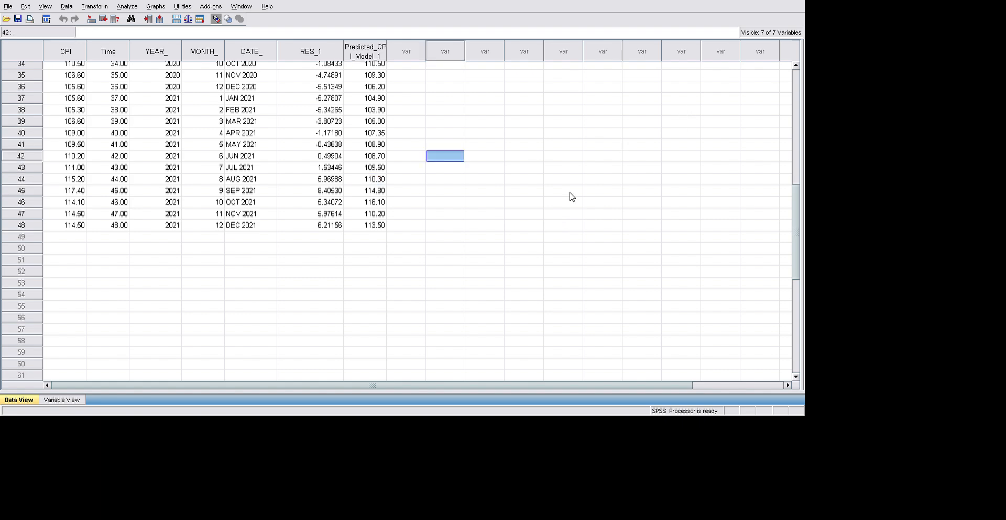
pyautogui.click(992, 129)
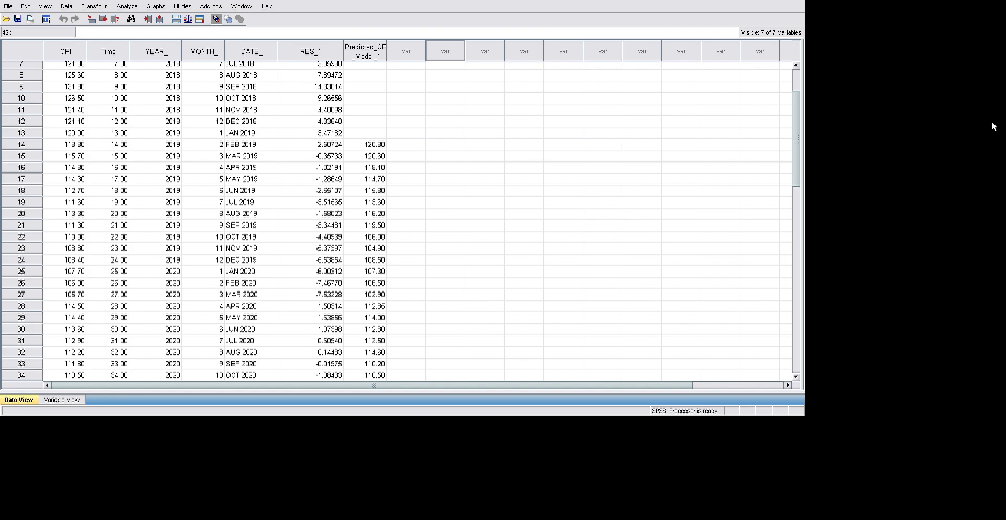
pyautogui.click(995, 98)
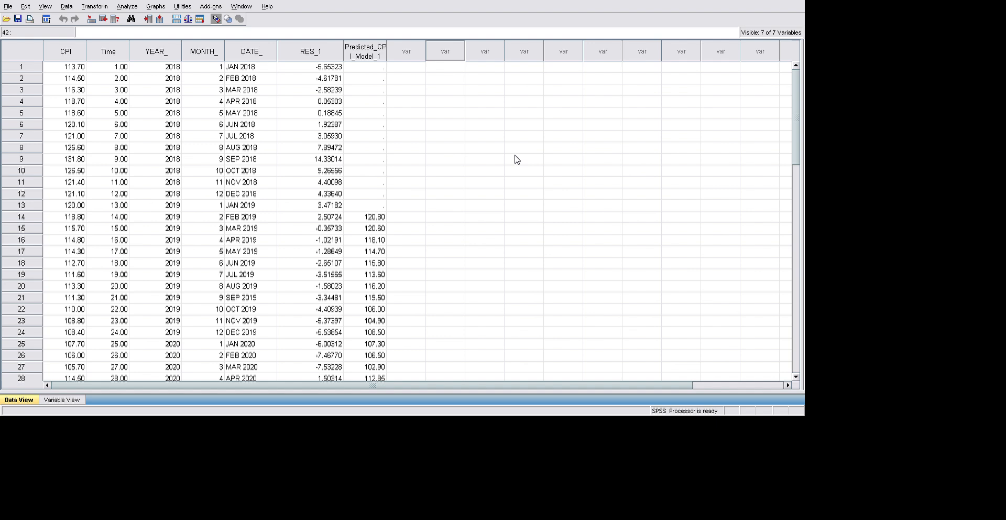
pyautogui.click(475, 85)
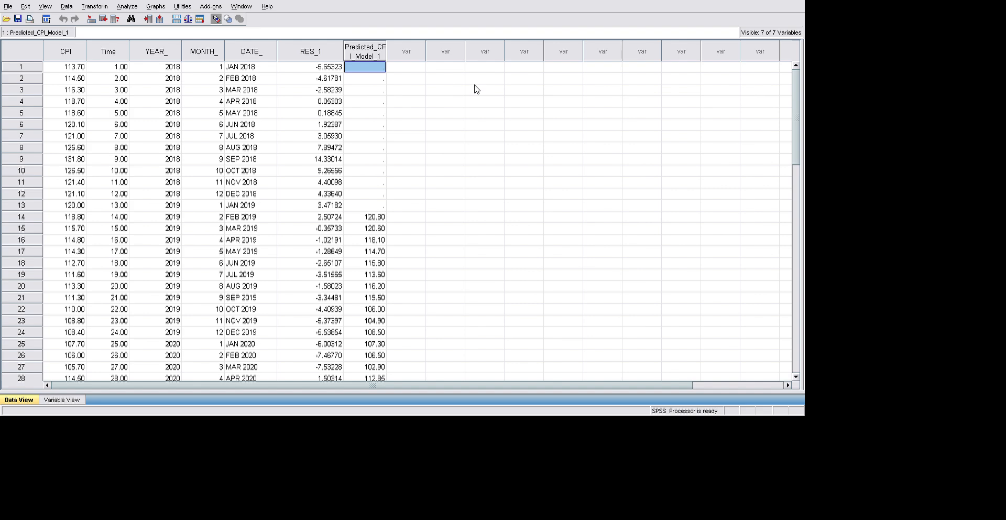
pyautogui.click(472, 133)
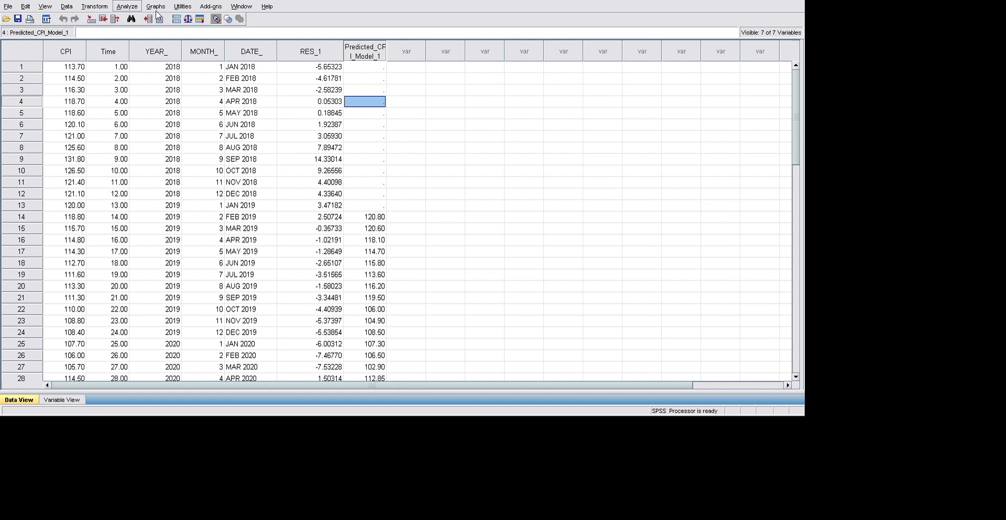
# Create a time series model for CPI and save its predicted values as a new variable in the dataset
pyautogui.click(126, 7)
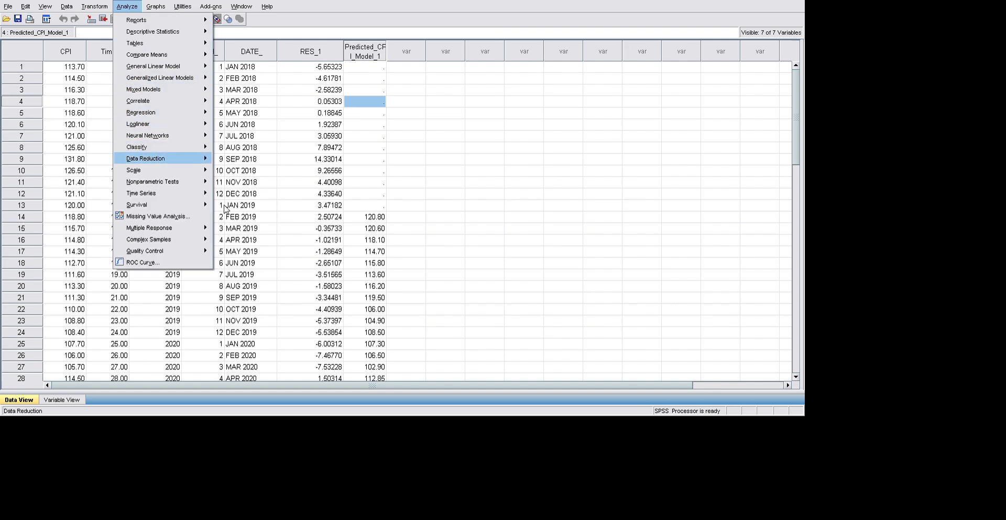
pyautogui.moveTo(207, 193)
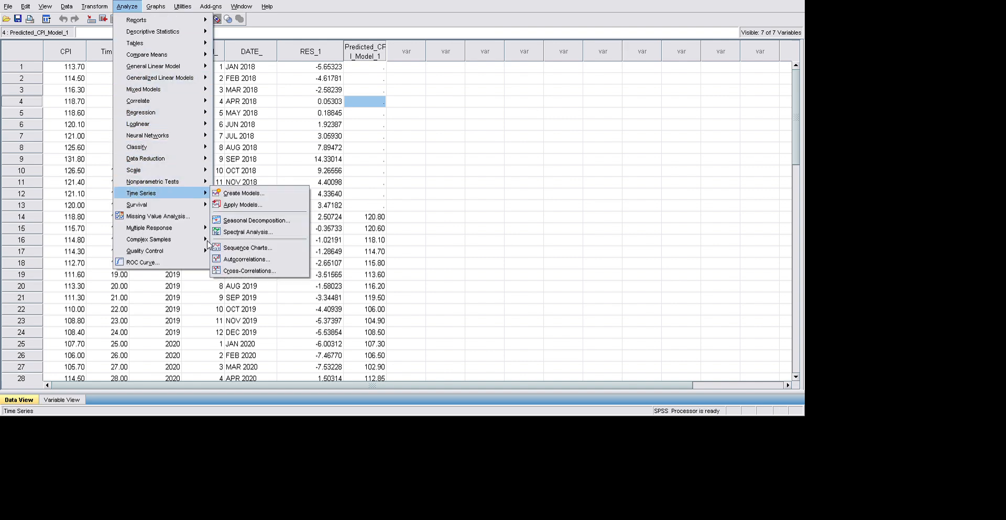
pyautogui.click(299, 239)
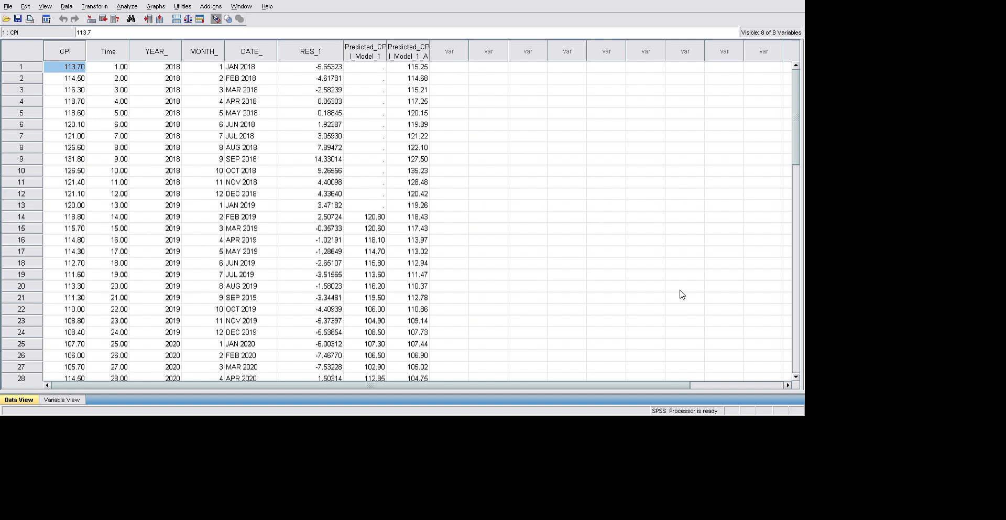
# Create another CPI time series model and add its predicted values to the dataset as a further variable
pyautogui.click(135, 6)
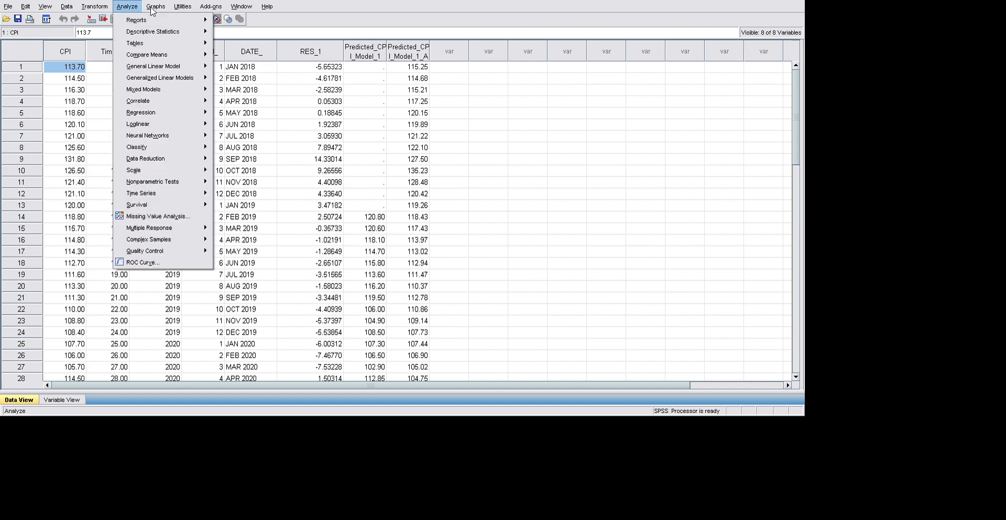
pyautogui.click(365, 51)
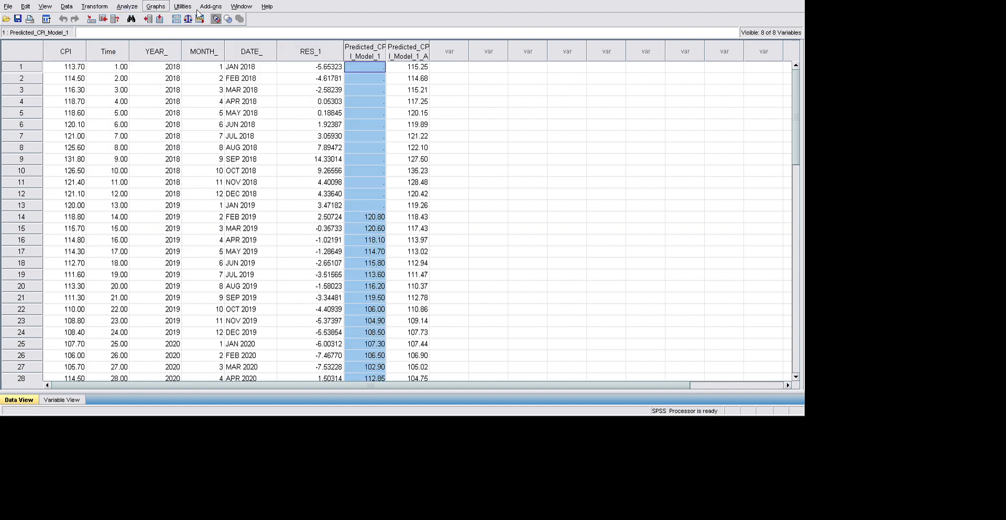
pyautogui.click(127, 6)
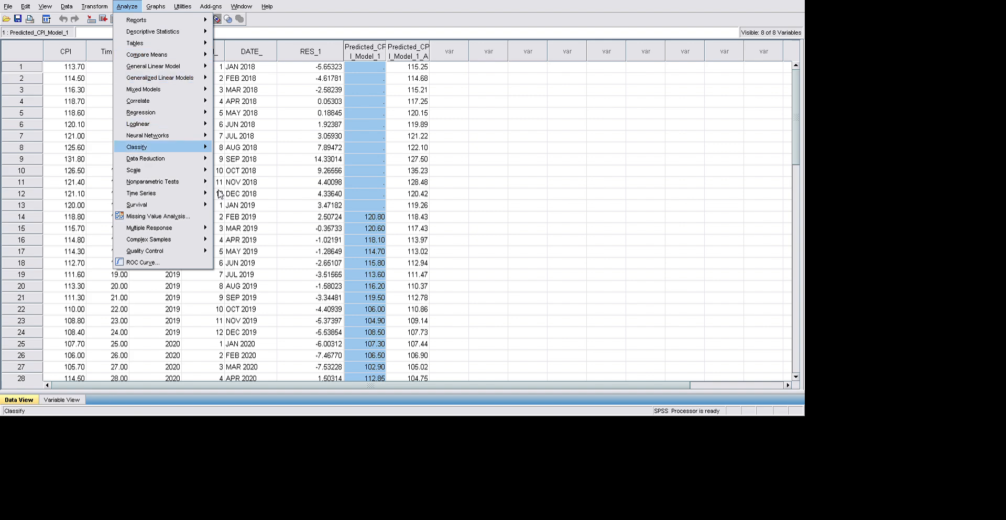
pyautogui.moveTo(199, 193)
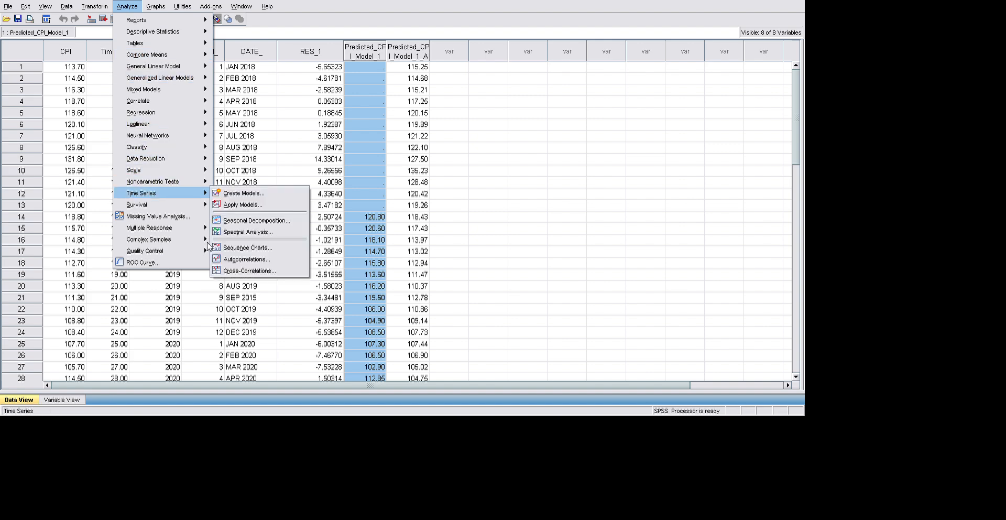
pyautogui.click(310, 244)
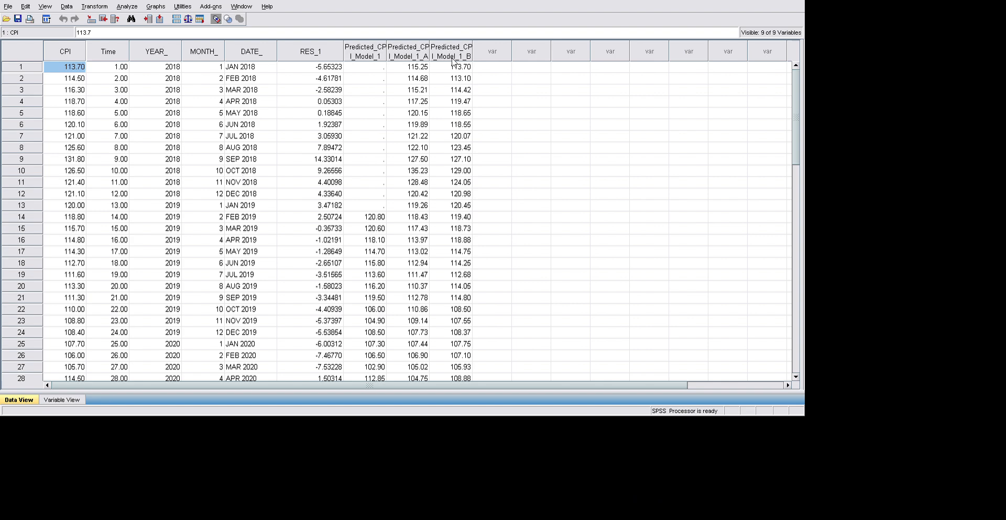
# Delete the Predicted_CPI_Model_1_A variable from the dataset
pyautogui.rightClick(401, 46)
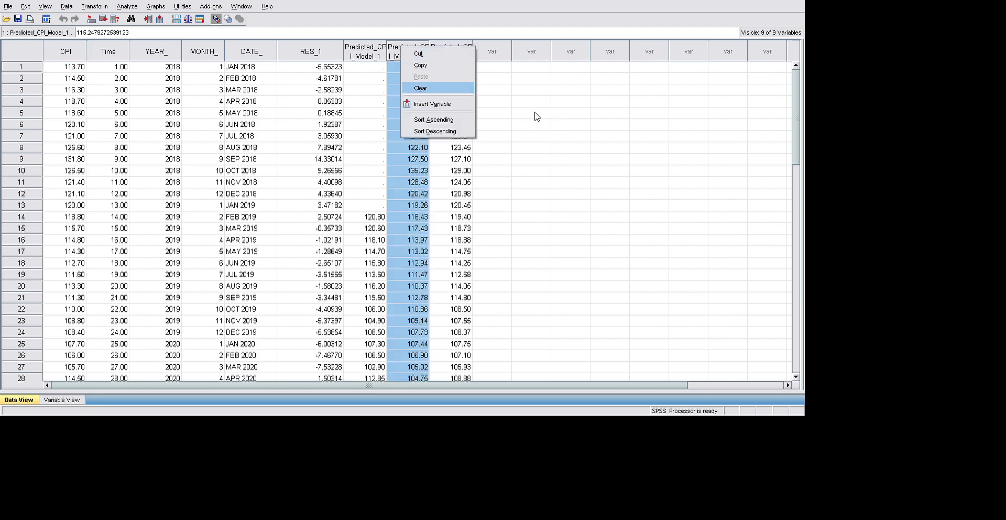
pyautogui.click(425, 89)
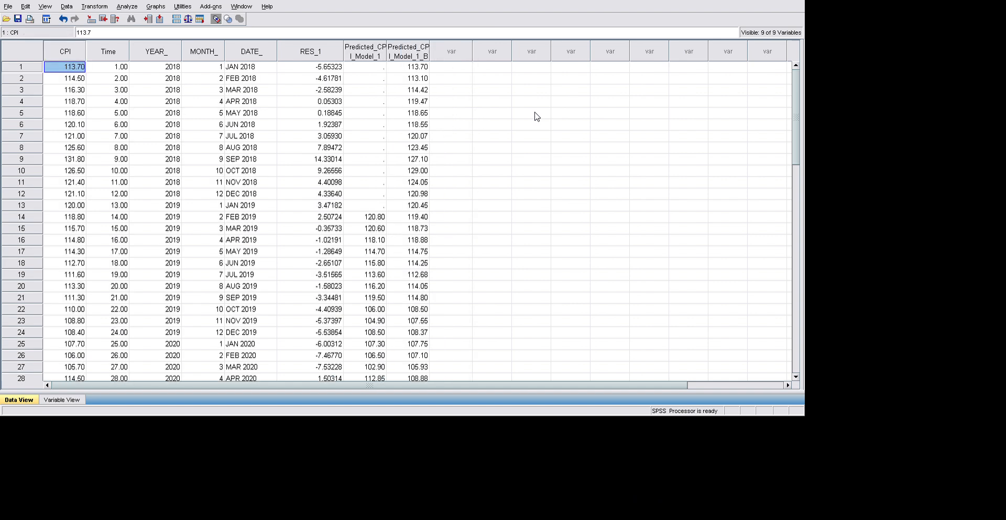
# Run Create Models once more for the CPI series, saving the predicted values beside the remaining predicted columns
pyautogui.click(137, 8)
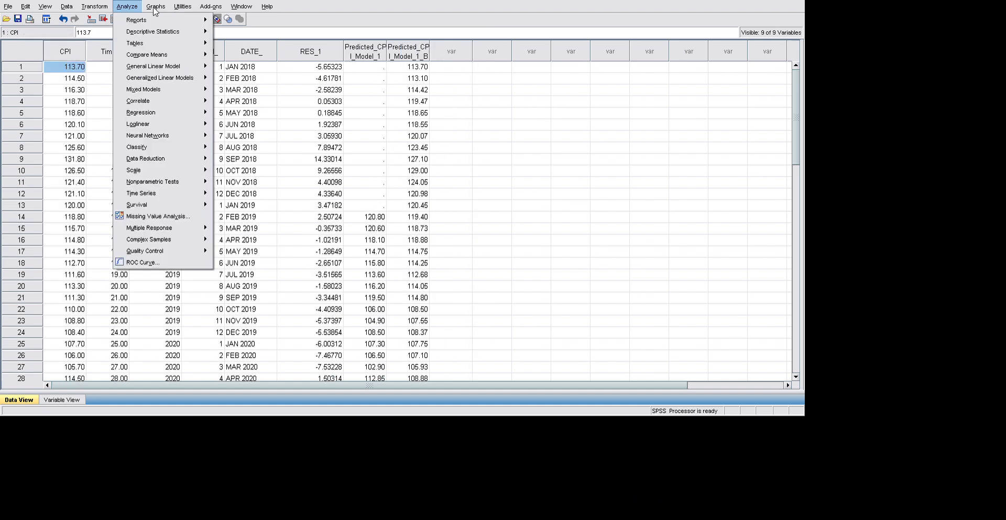
pyautogui.moveTo(199, 32)
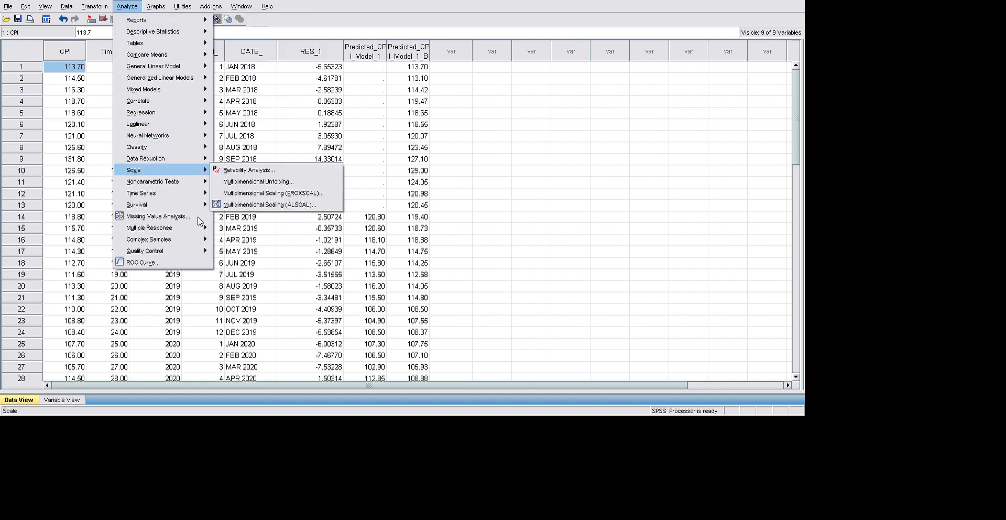
pyautogui.click(194, 193)
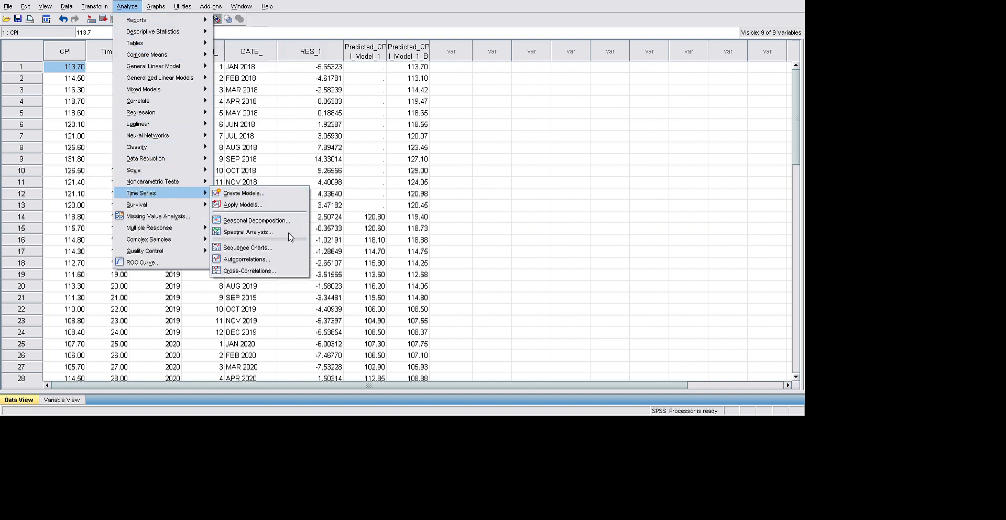
pyautogui.click(232, 192)
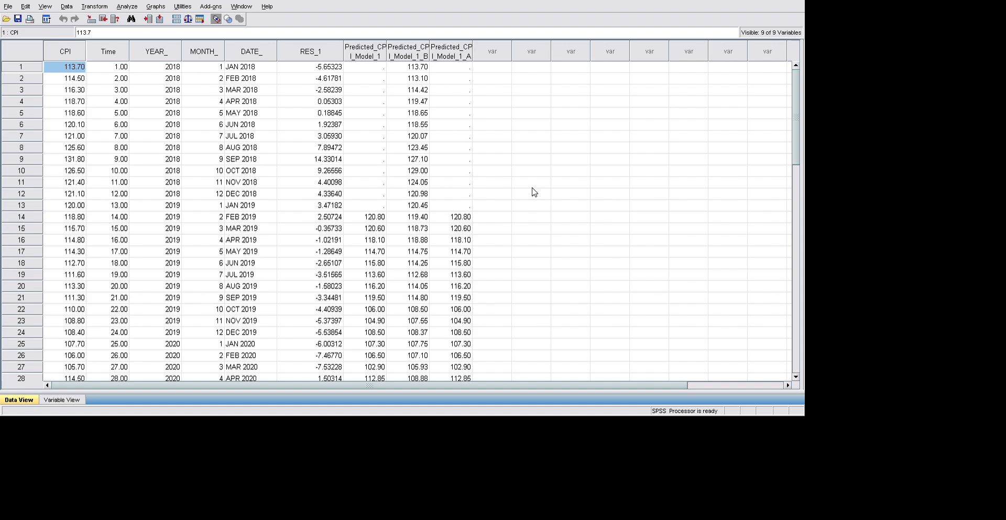
# Delete the original Predicted_CPI_Model_1 variable from the dataset
pyautogui.click(365, 52)
pyautogui.rightClick(370, 51)
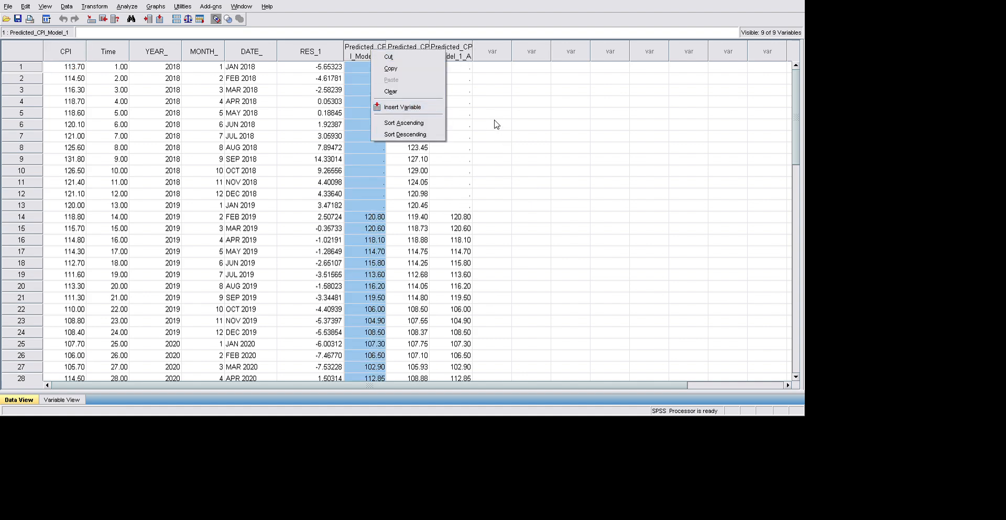
pyautogui.press('Return')
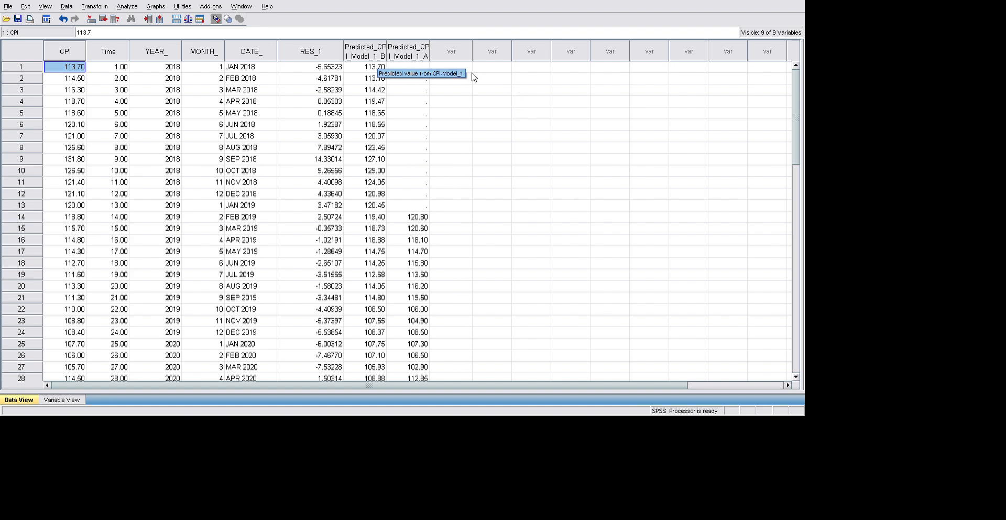
# Delete the Predicted_CPI_Model_1_B variable from the dataset
pyautogui.click(365, 51)
pyautogui.rightClick(371, 49)
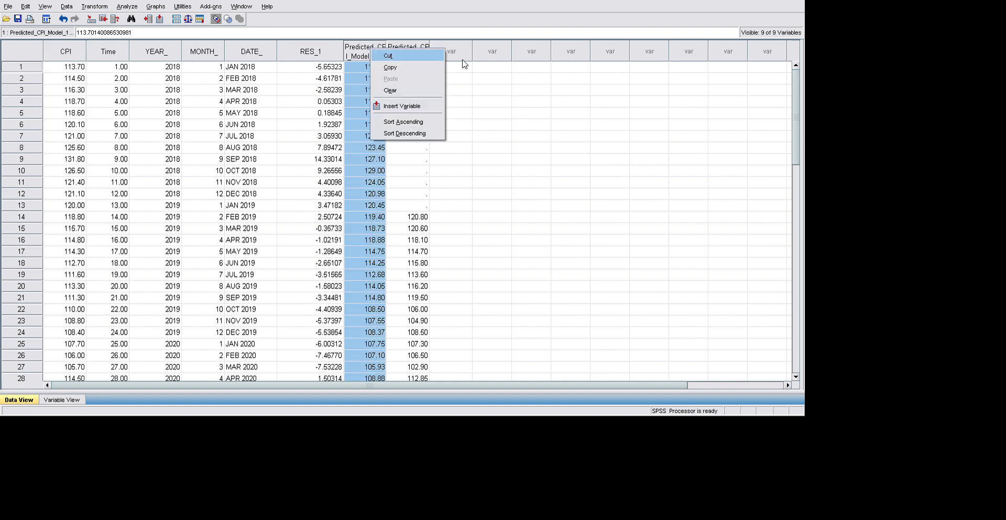
pyautogui.press('Down')
pyautogui.press('Down')
pyautogui.press('Down')
pyautogui.press('Return')
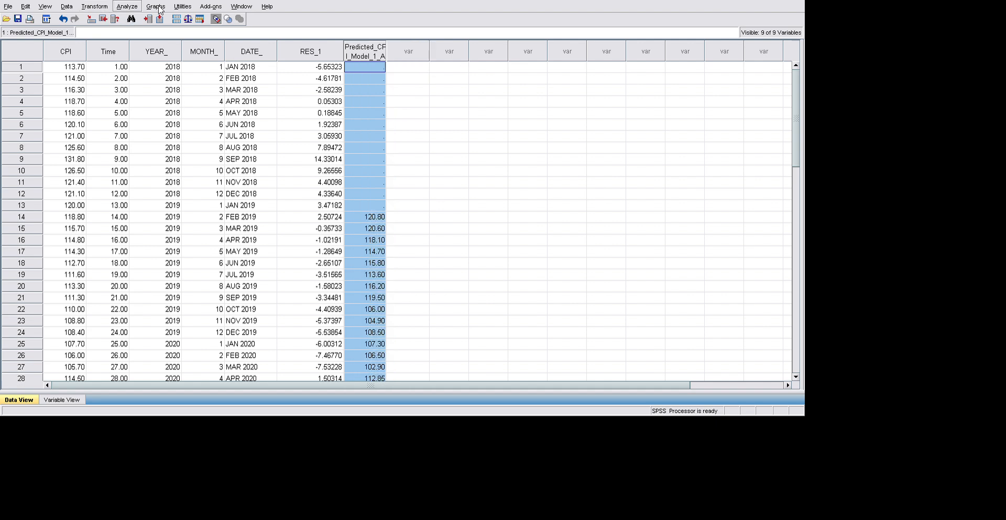
# Create a new time series model for CPI and save its predicted values as a new dataset variable
pyautogui.click(126, 6)
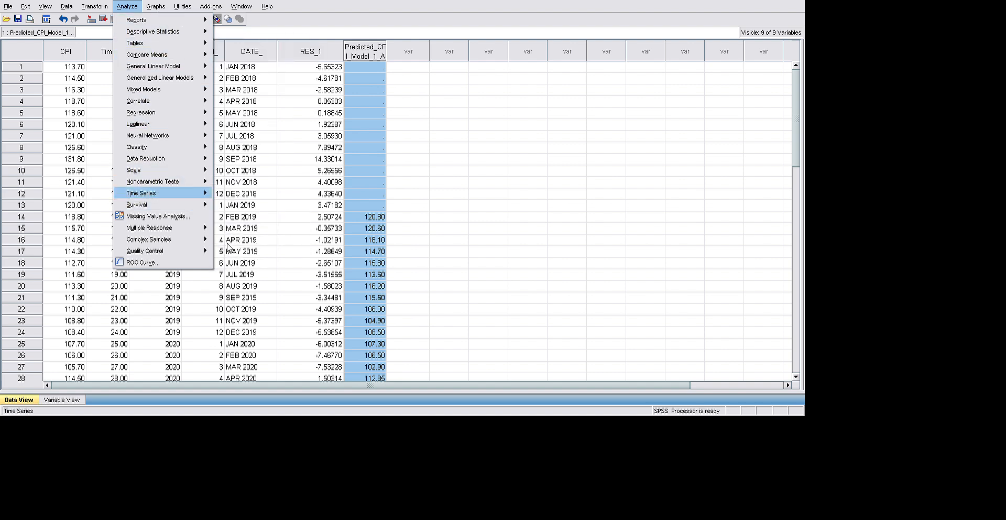
pyautogui.click(286, 250)
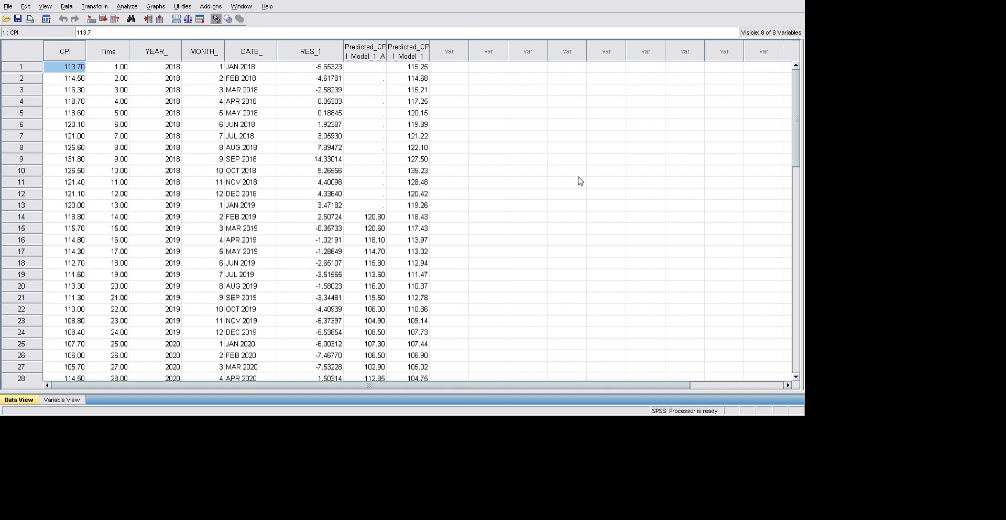
# Revisit the time series modelling settings and compare the actual and predicted CPI values through December 2021
pyautogui.click(127, 6)
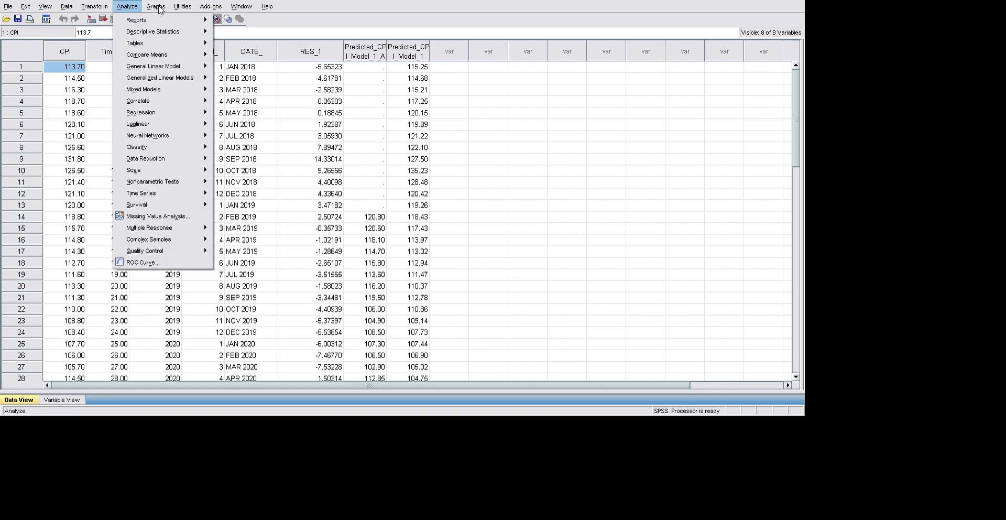
pyautogui.moveTo(157, 193)
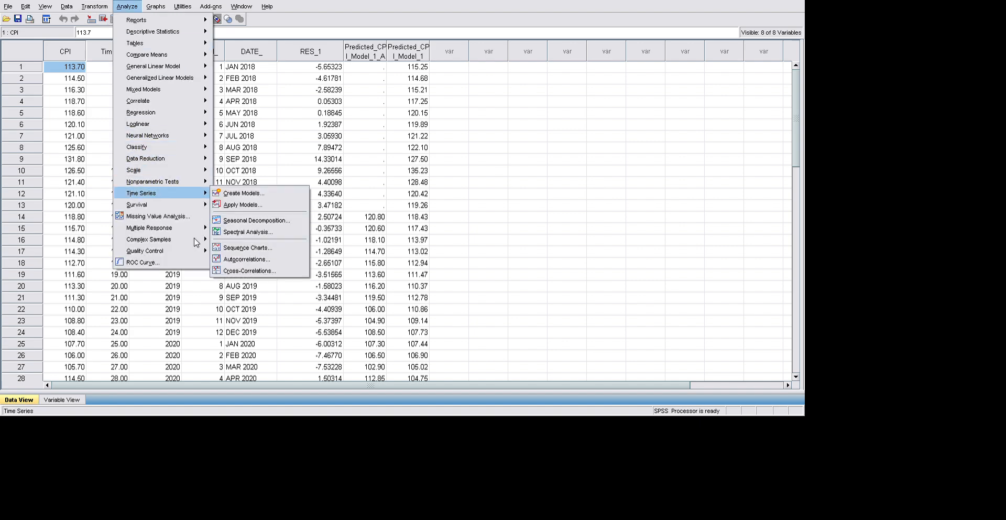
pyautogui.click(310, 253)
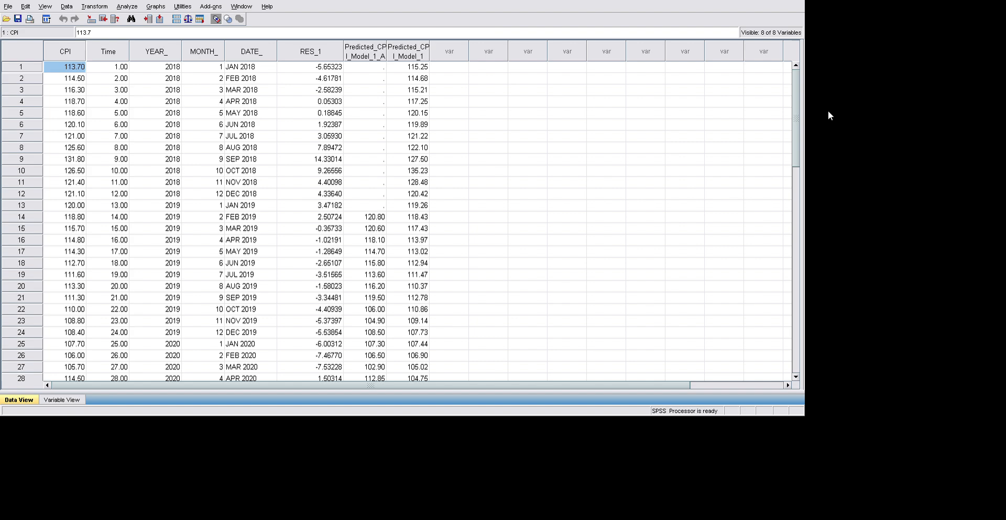
pyautogui.scroll(-8, 990, 164)
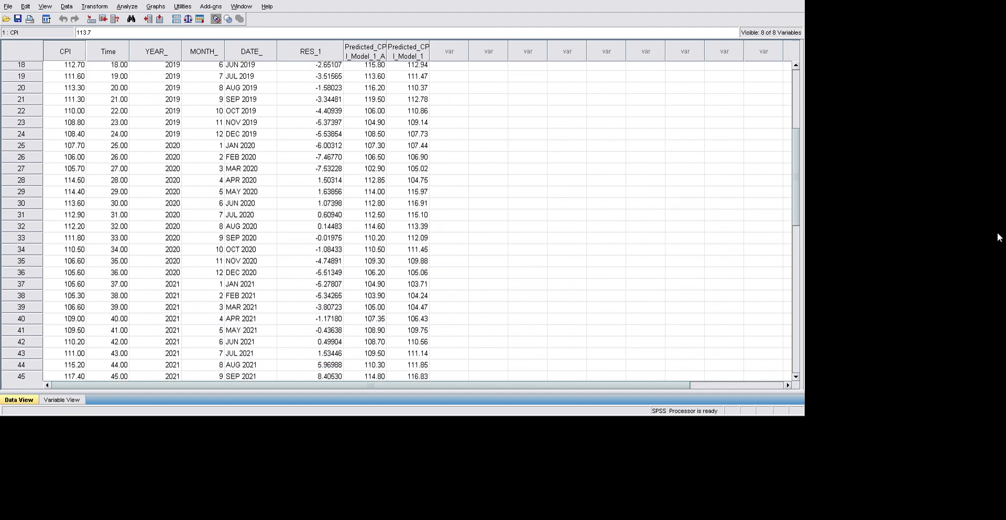
pyautogui.scroll(-1, 1001, 268)
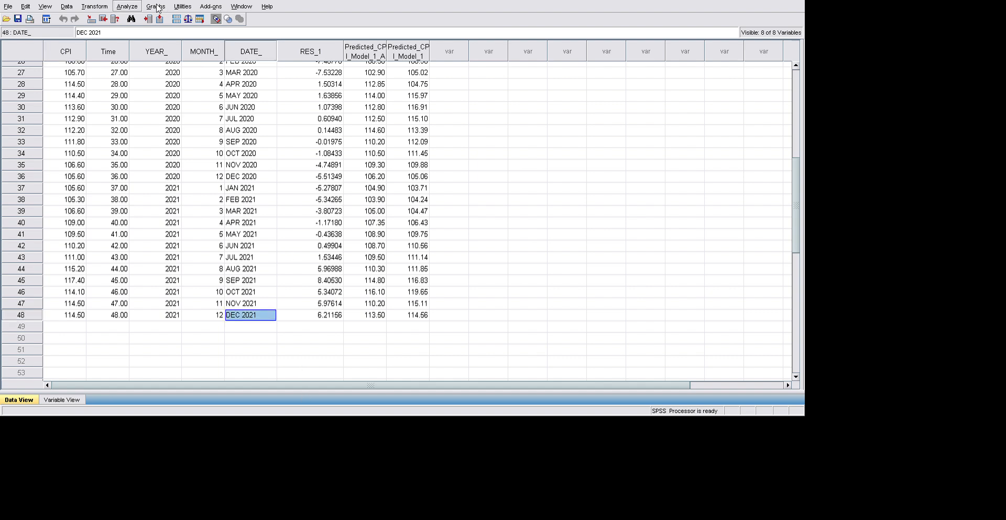
# Review the Time Series modelling options again for the monthly CPI series
pyautogui.click(127, 6)
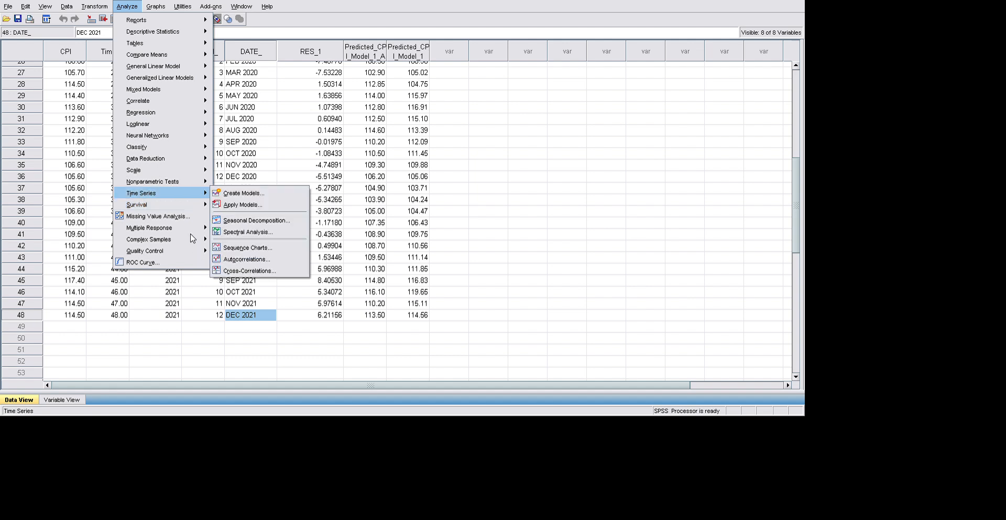
pyautogui.click(298, 265)
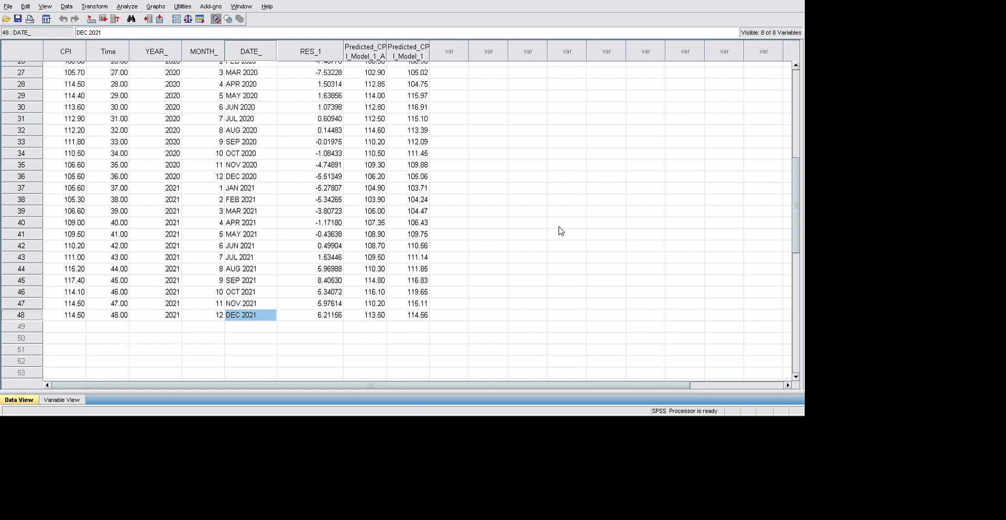
pyautogui.click(687, 101)
pyautogui.click(527, 280)
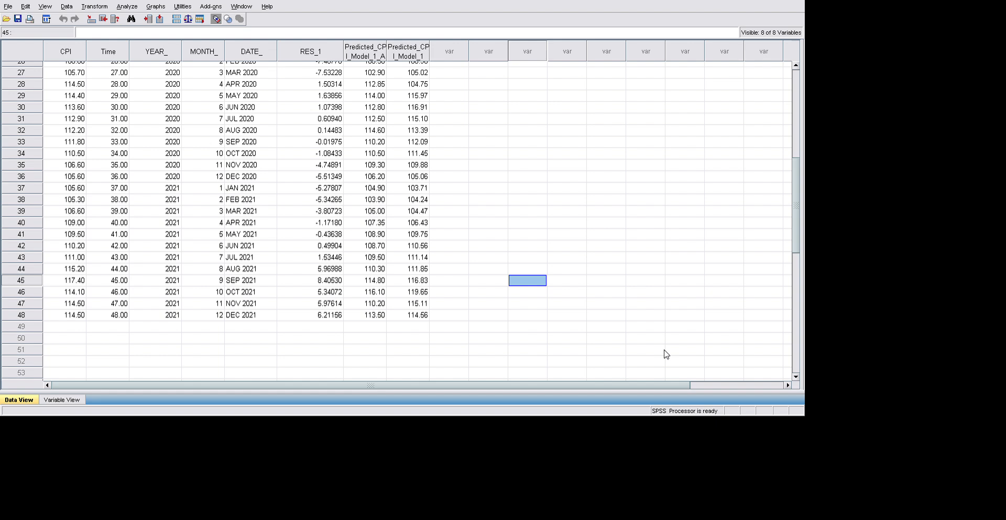
pyautogui.click(733, 518)
pyautogui.click(127, 7)
pyautogui.moveTo(157, 193)
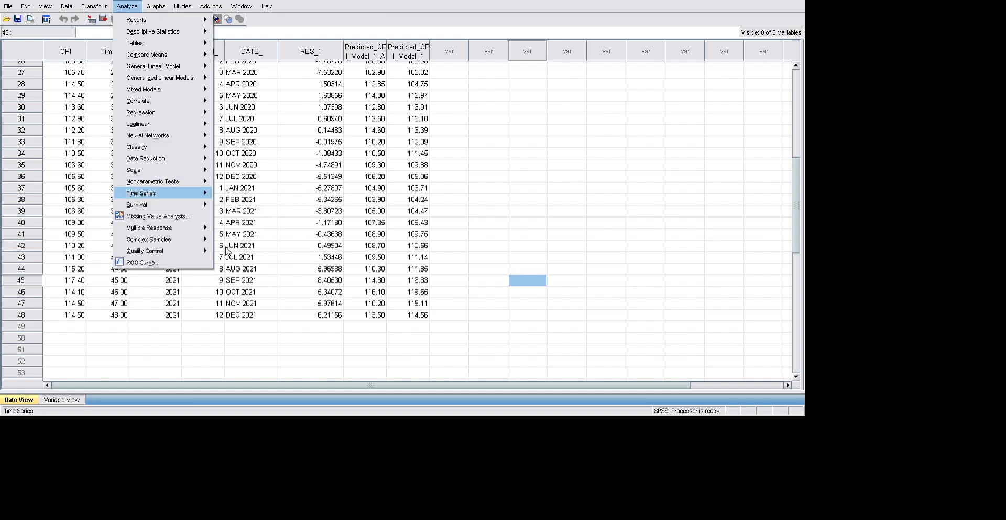
pyautogui.click(298, 253)
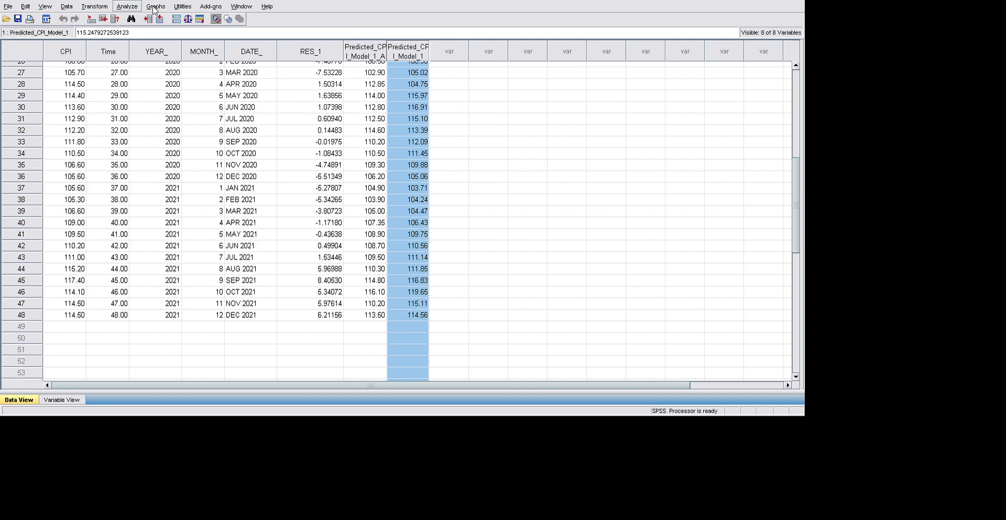
pyautogui.click(126, 7)
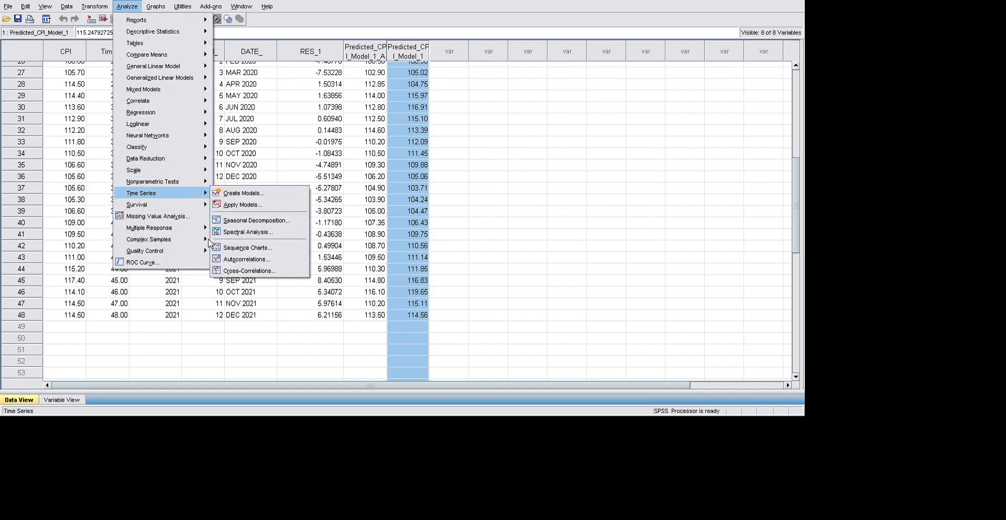
pyautogui.press('Right')
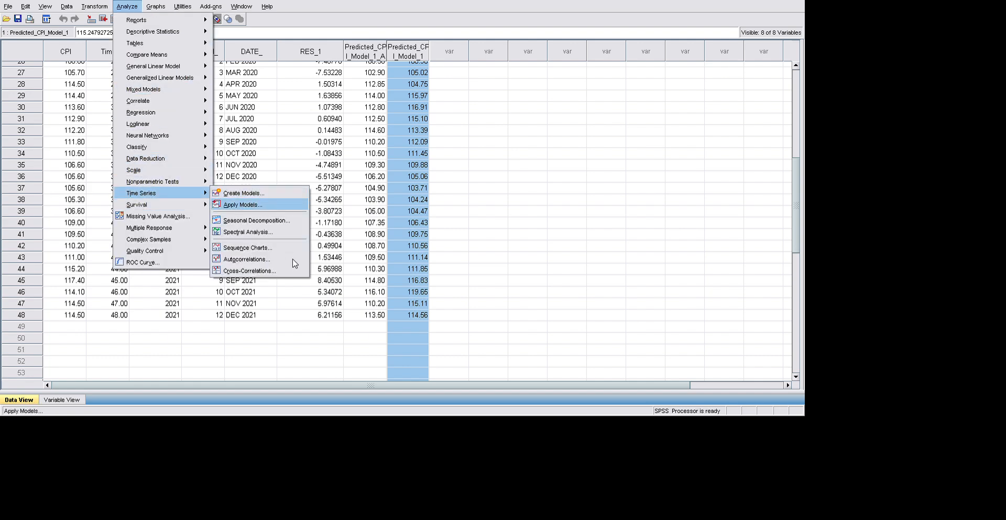
pyautogui.press('Escape')
pyautogui.press('Escape')
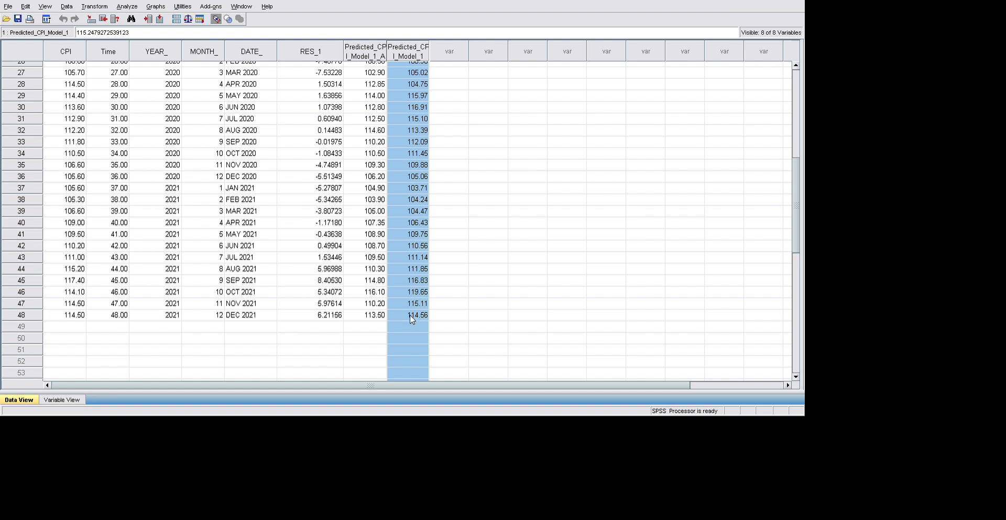